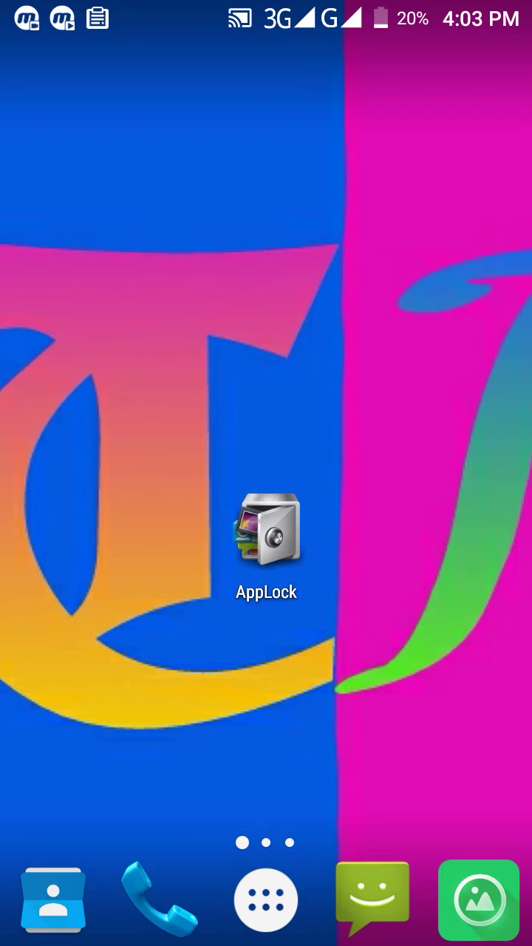
Browse the app drawer's pages, then return to the home screen
click(266, 900)
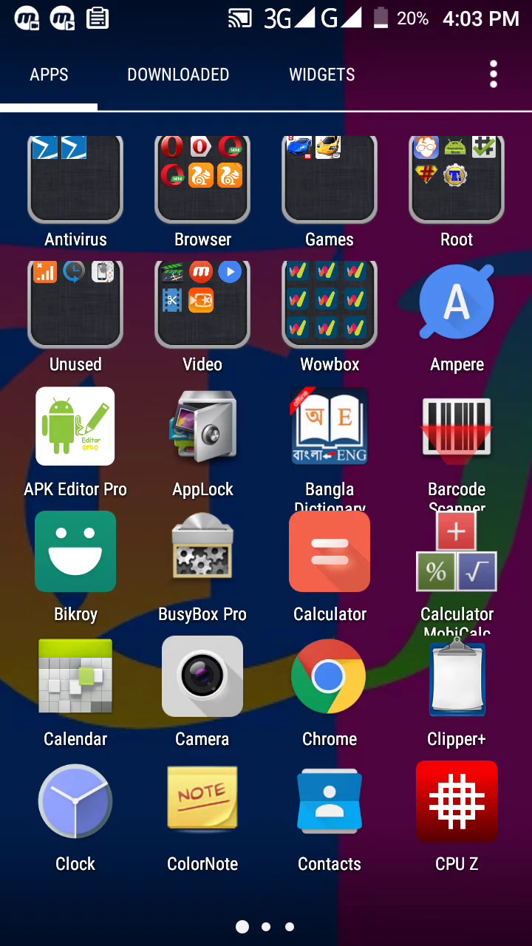
drag(444, 518, 89, 518)
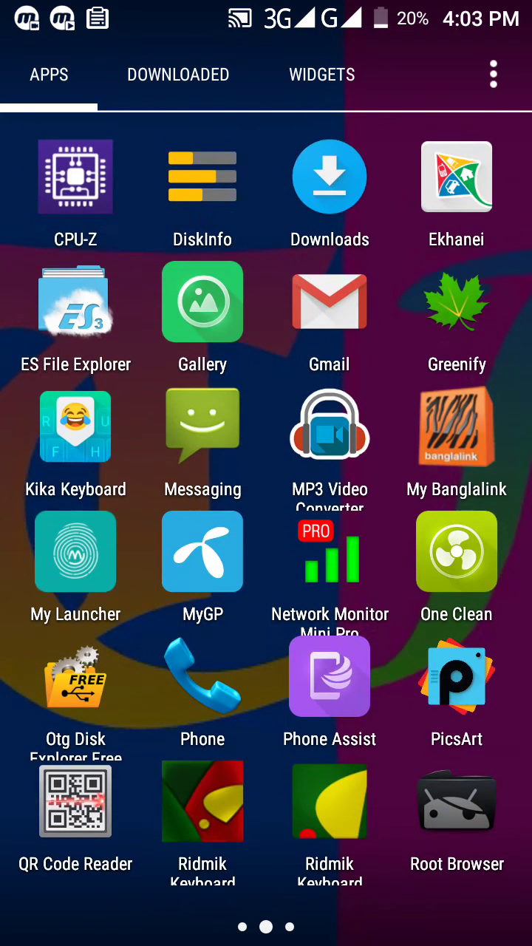
drag(464, 620, 89, 620)
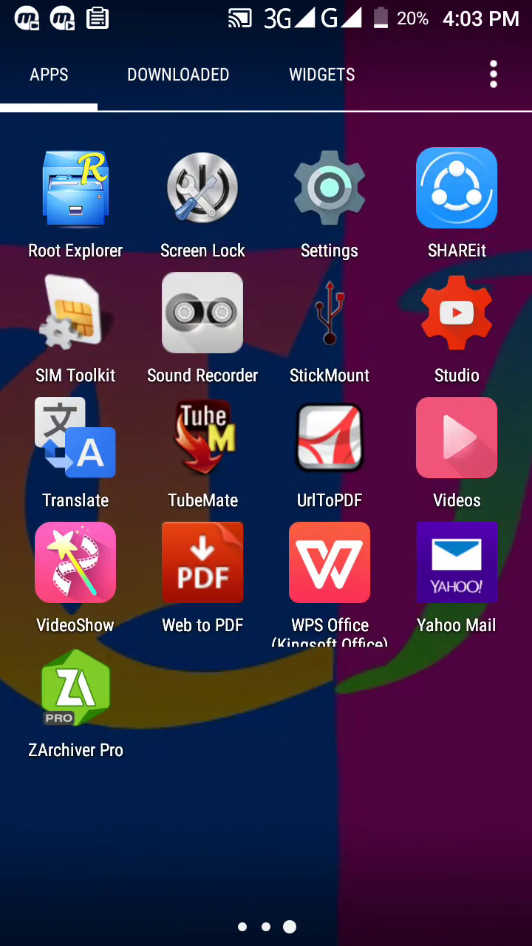
key(Home)
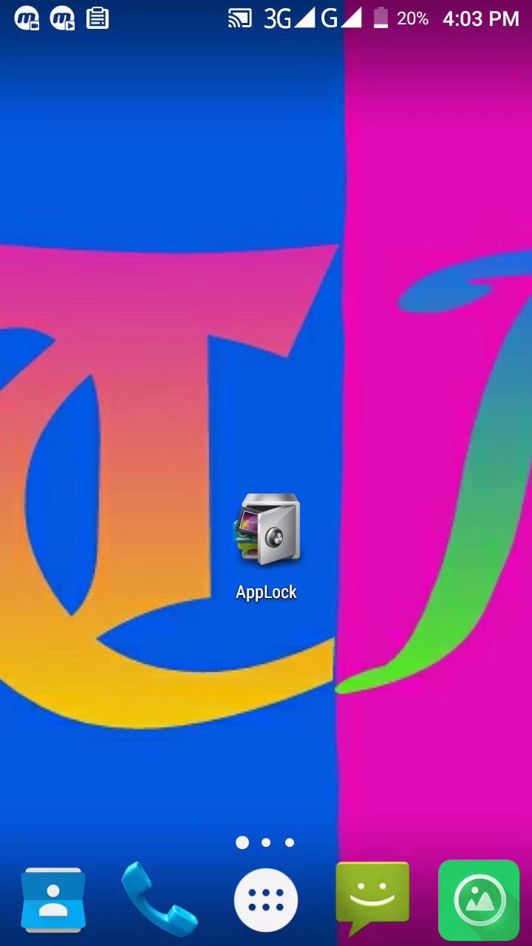
Open AppLock with the unlock pattern and tap an app's padlock to trigger the usage-access prompt
click(267, 533)
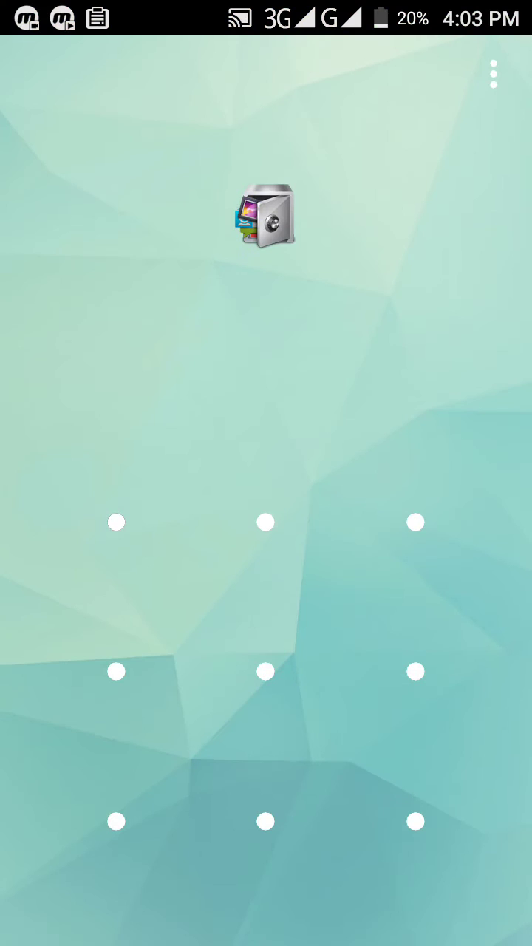
mouse_move(116, 522)
mouse_down()
mouse_move(126, 809)
mouse_move(515, 811)
mouse_up()
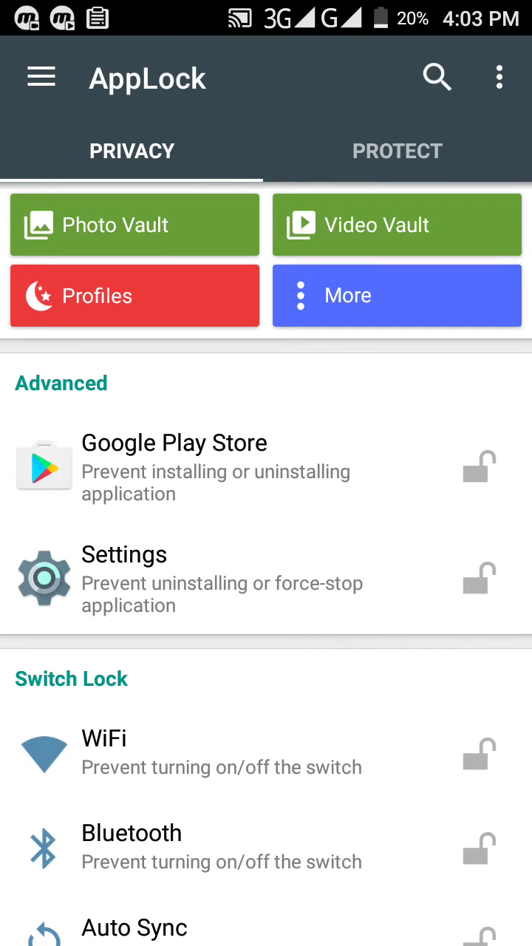
scroll(350, 486, down, 5)
scroll(378, 401, down, 5)
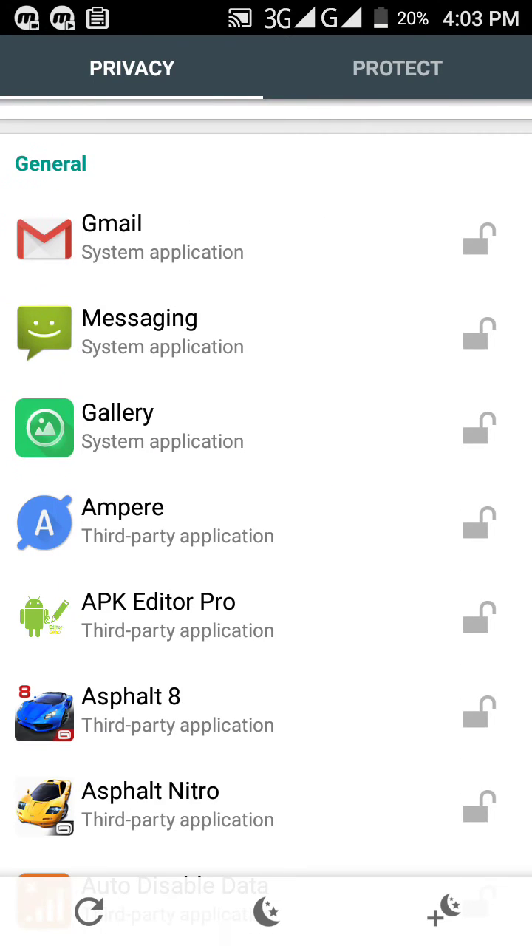
scroll(334, 543, down, 3)
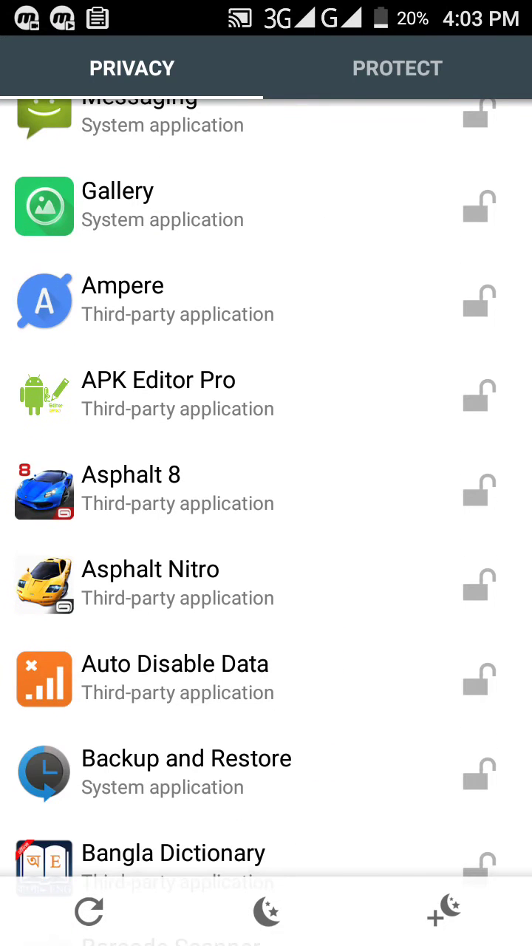
click(480, 301)
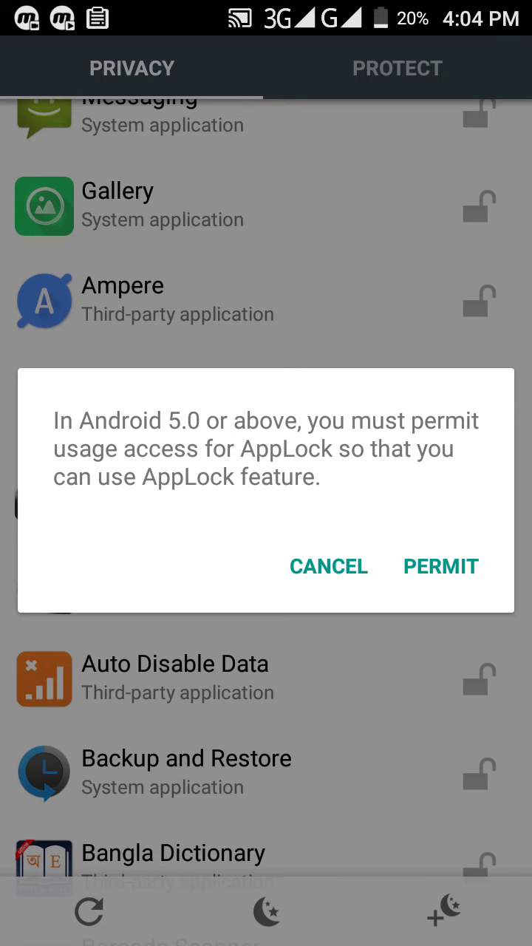
Accept the prompt and switch on Permit usage access for AppLock in Settings
click(458, 566)
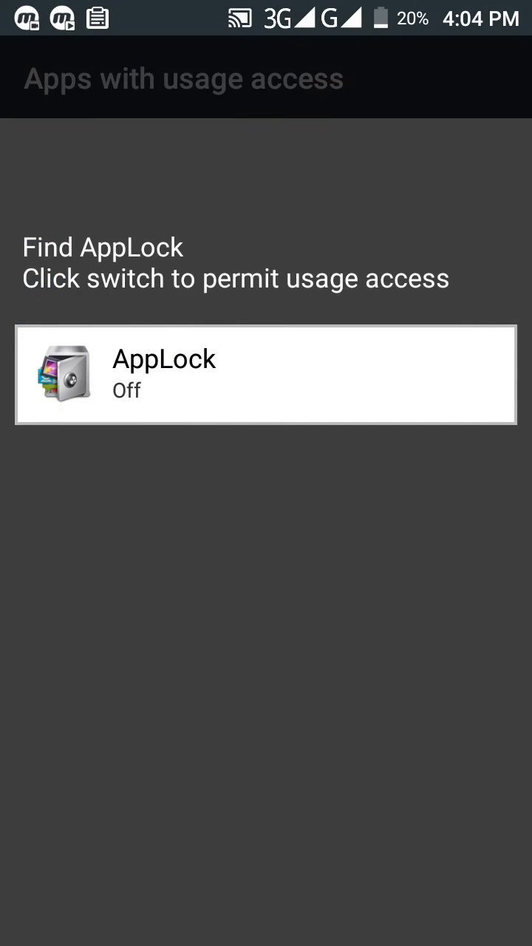
click(422, 624)
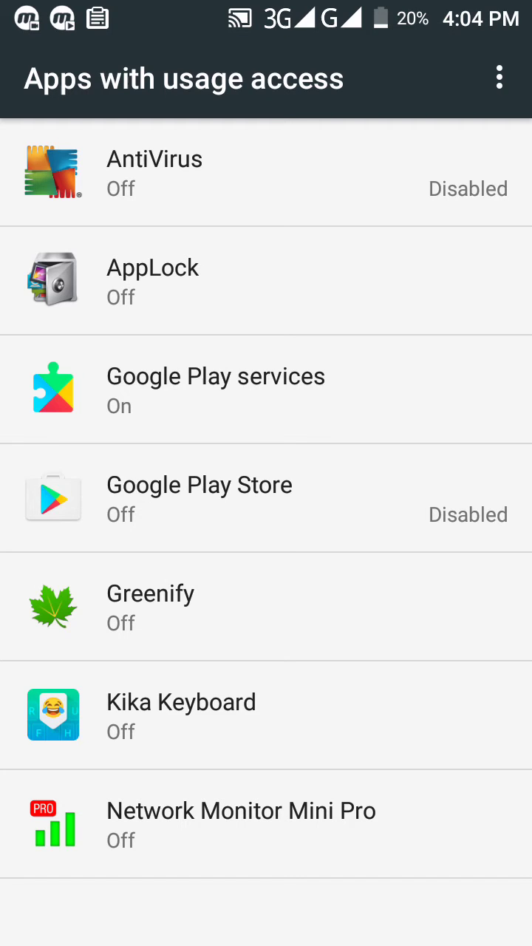
click(332, 277)
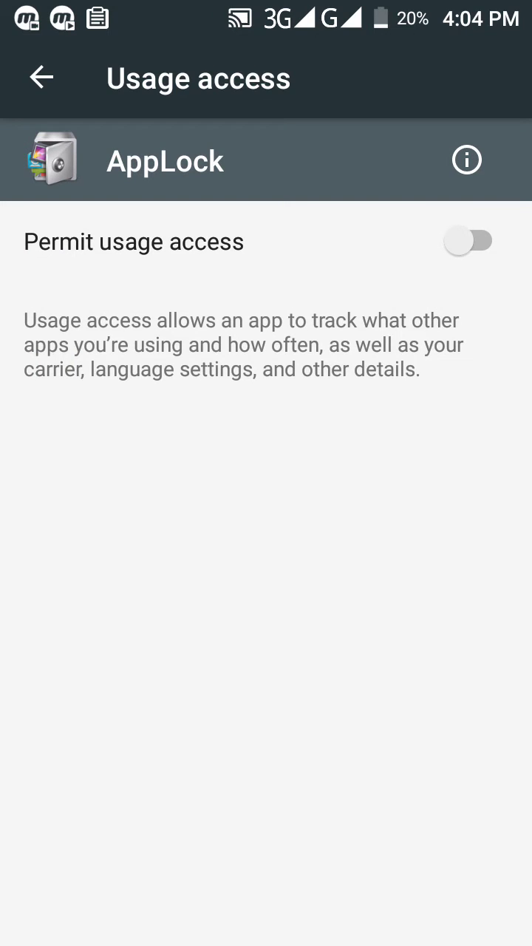
click(473, 241)
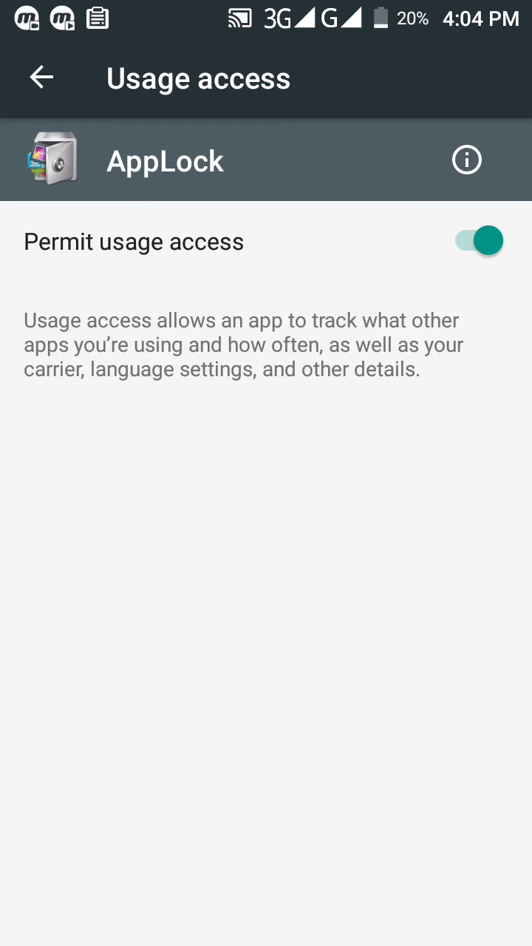
key(Escape)
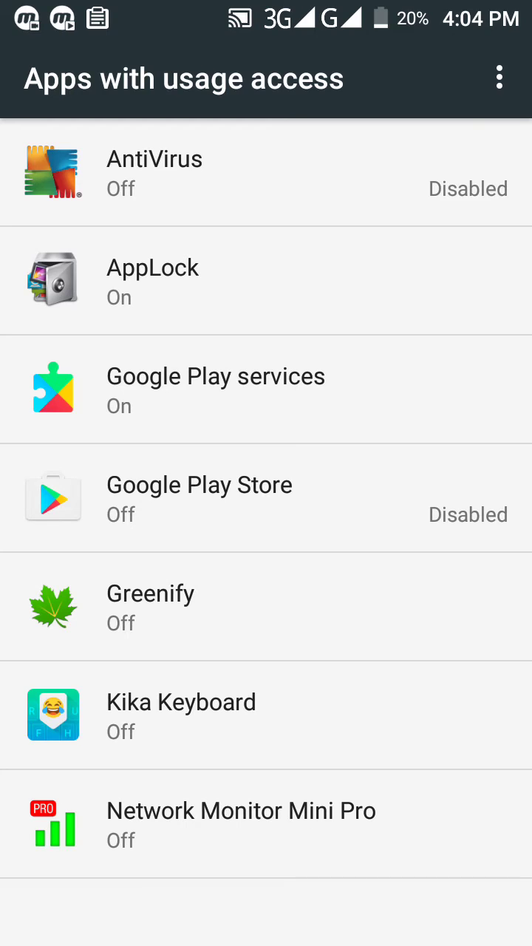
Return to AppLock and padlock Ampere and Bangla Dictionary
key(Escape)
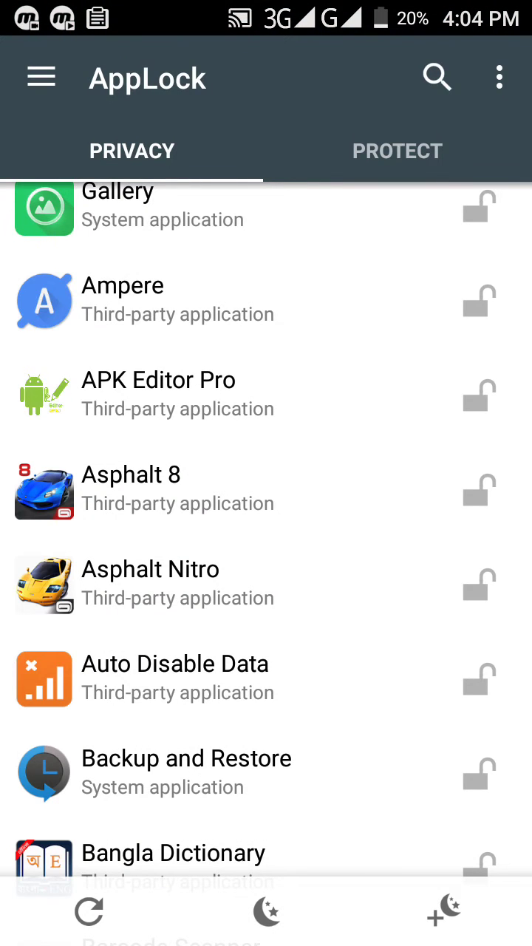
click(479, 302)
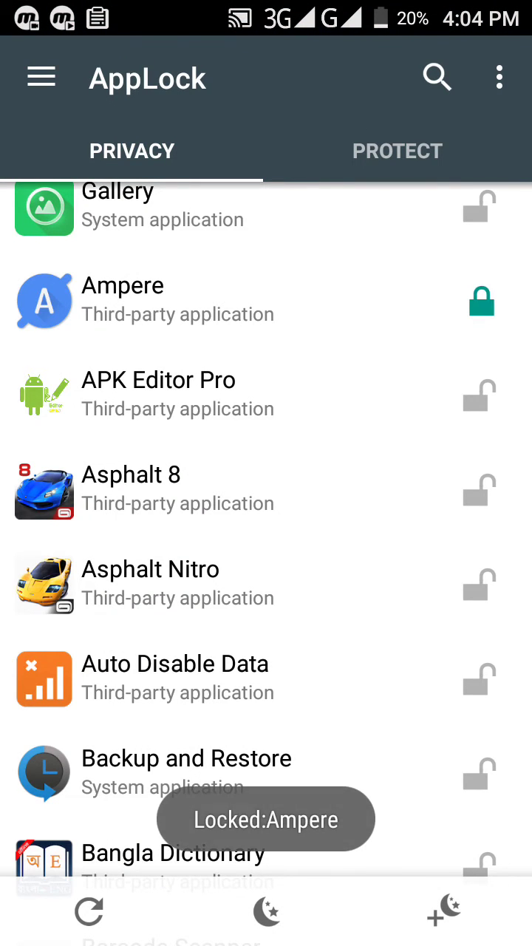
drag(391, 703, 412, 404)
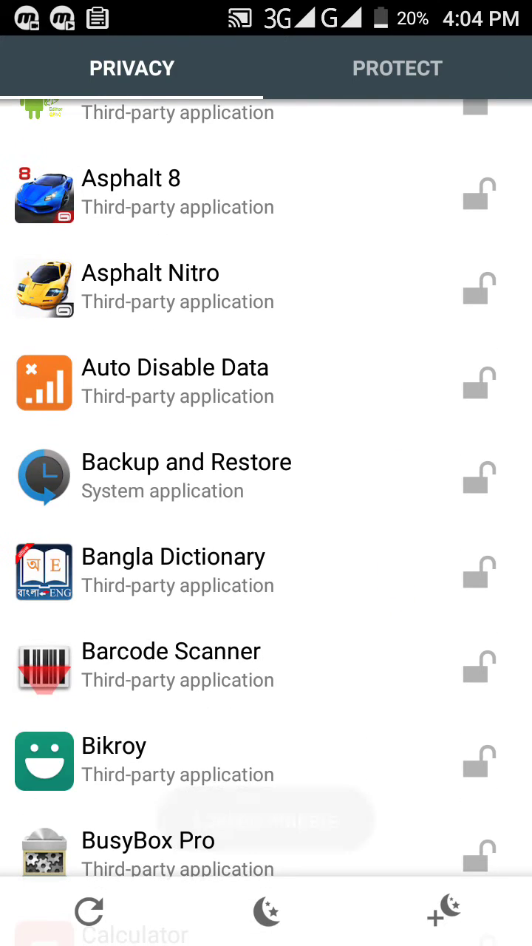
click(481, 573)
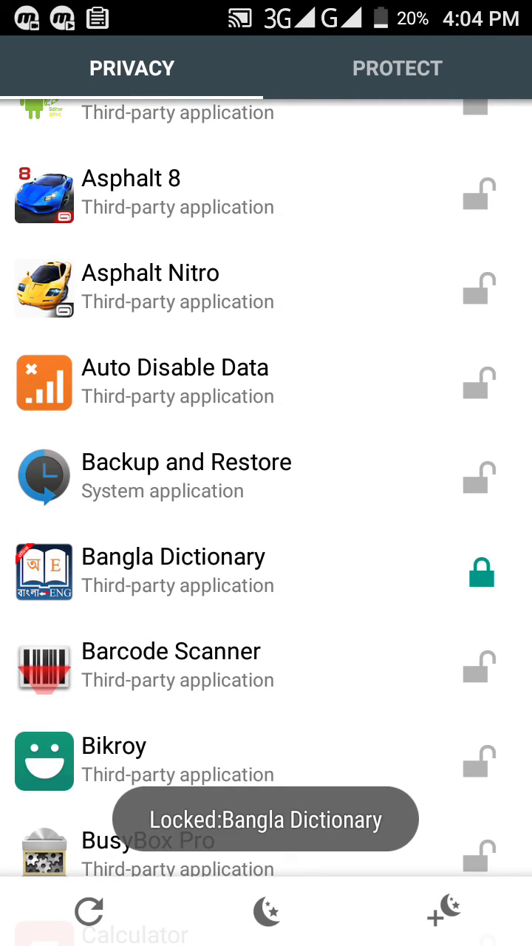
Open Bangla Dictionary from the home screen, unlocking it with the pattern, then close it
key(Home)
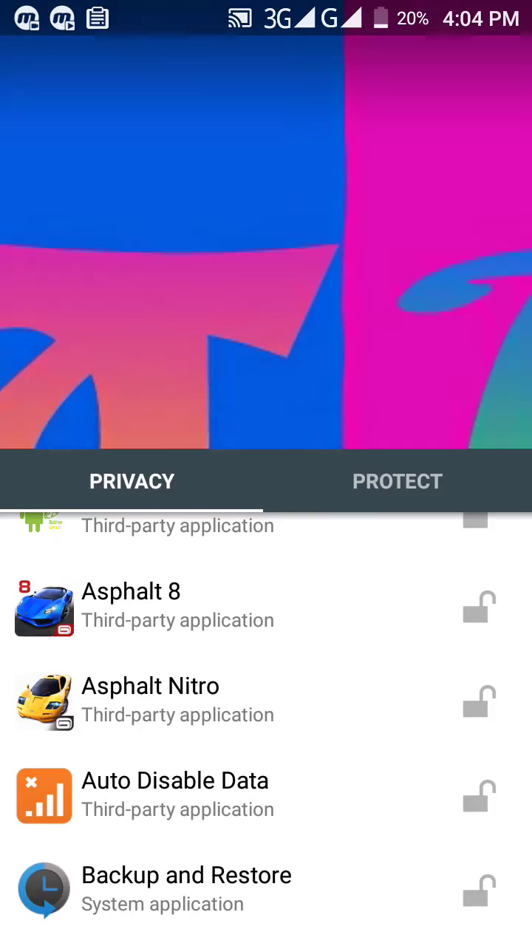
drag(337, 679, 184, 684)
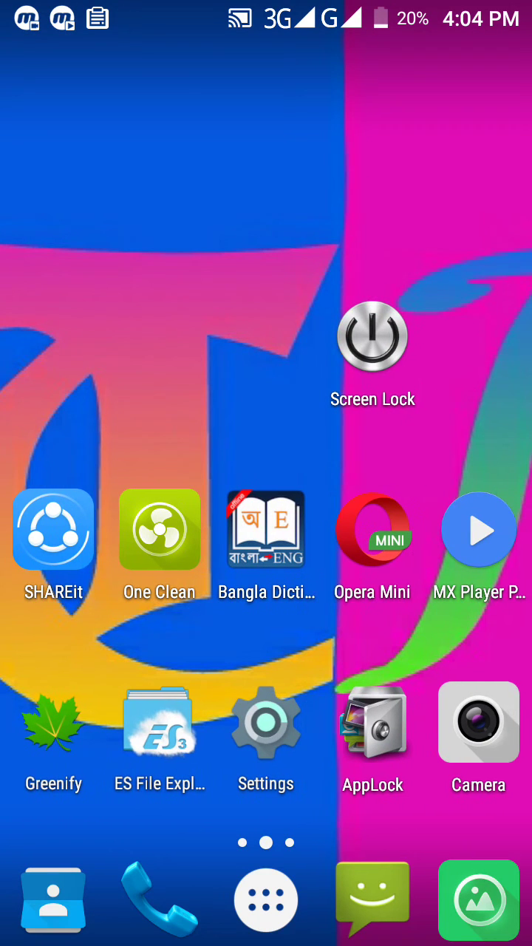
click(266, 530)
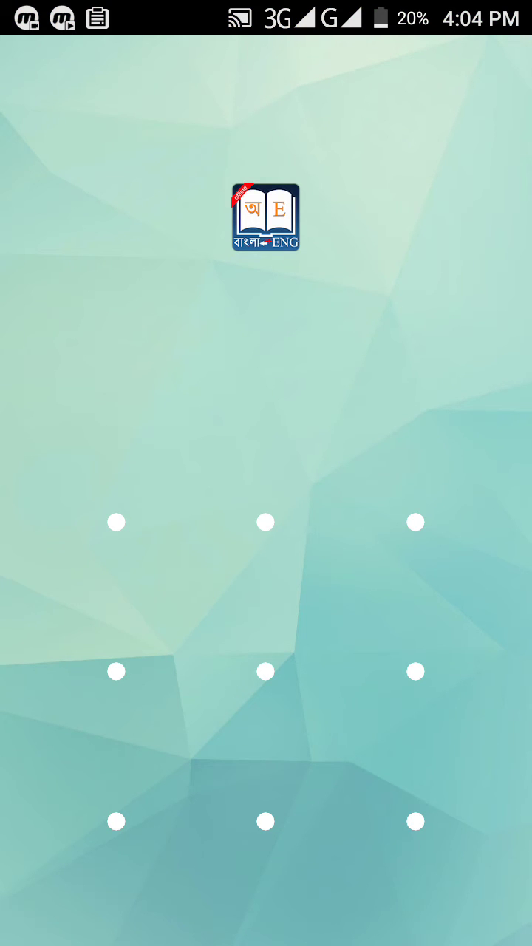
mouse_move(116, 522)
mouse_down()
mouse_move(118, 557)
mouse_move(201, 847)
mouse_move(416, 822)
mouse_up()
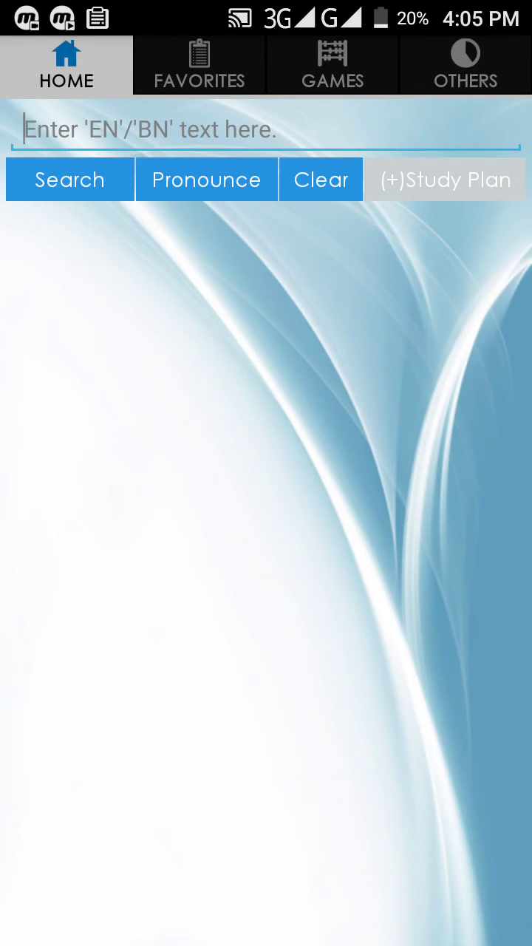
key(Escape)
Open Ampere from the app drawer and unlock it with the L-shaped pattern
click(260, 896)
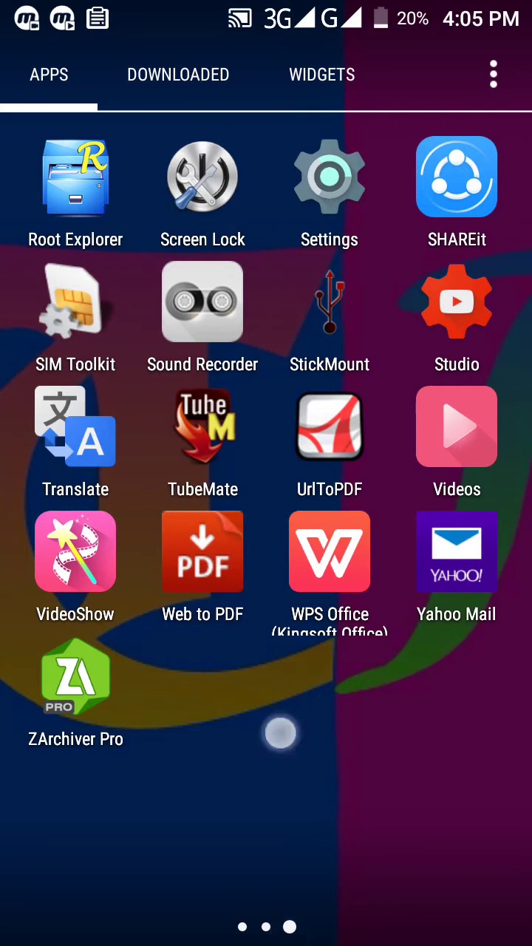
drag(277, 733, 480, 732)
drag(292, 839, 481, 839)
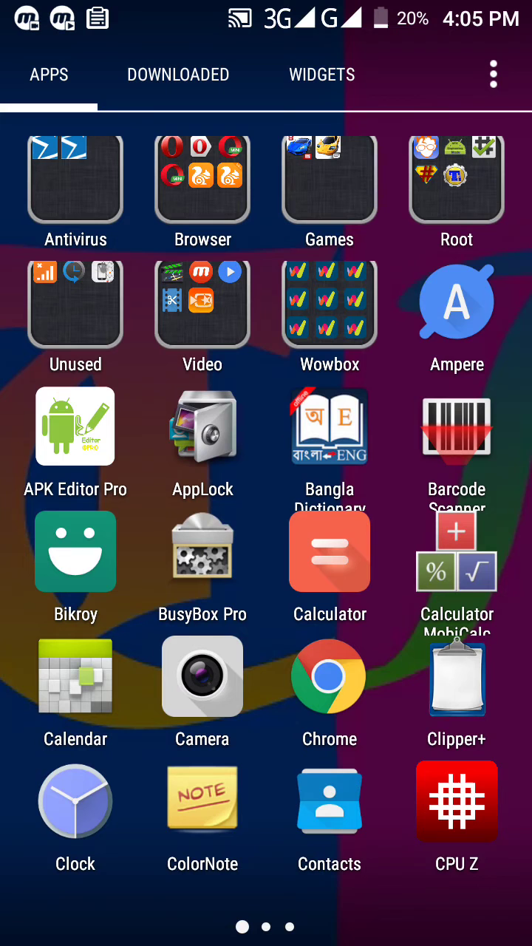
click(457, 302)
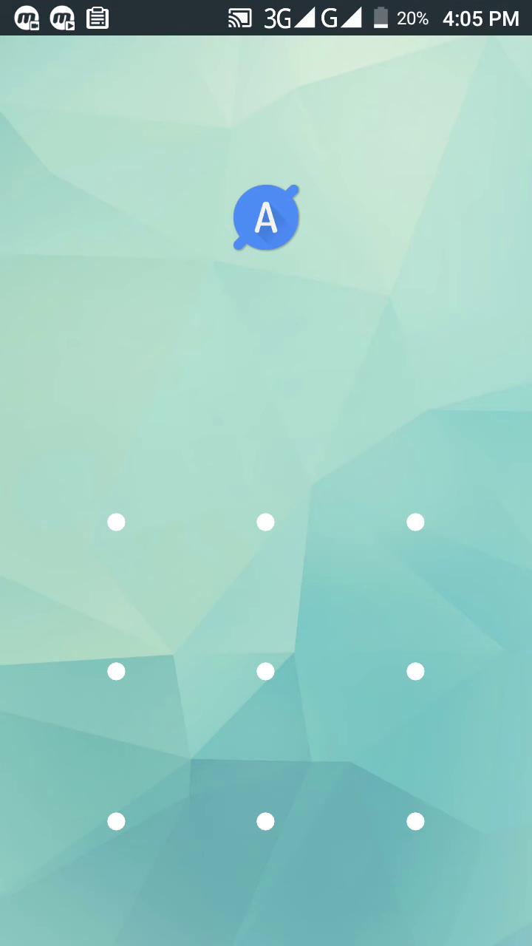
mouse_move(116, 523)
mouse_down()
mouse_move(116, 786)
mouse_move(427, 834)
mouse_up()
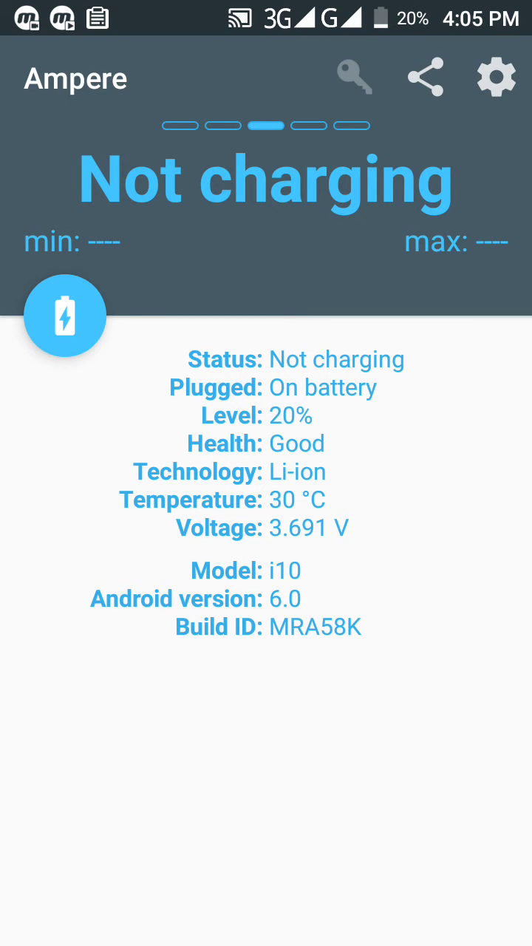
Open the Security section of the phone's Settings
key(Home)
click(287, 760)
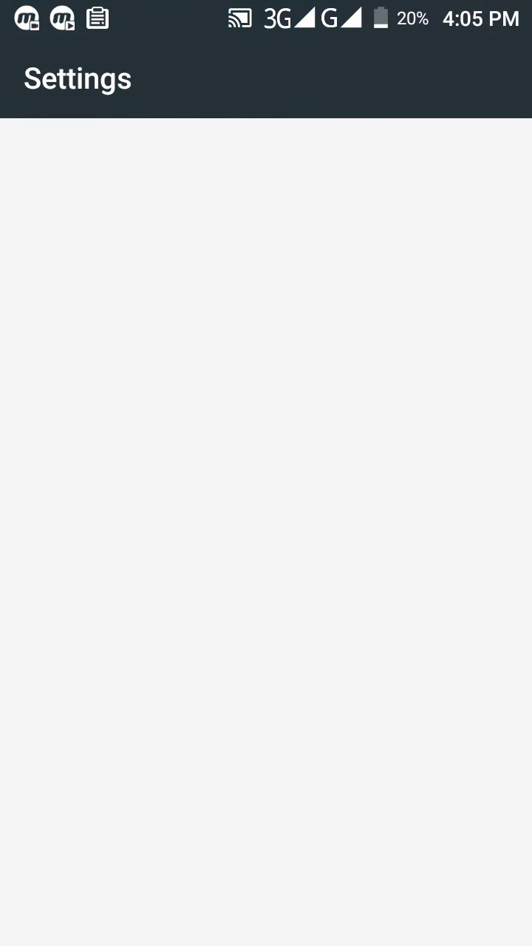
scroll(497, 399, down, 5)
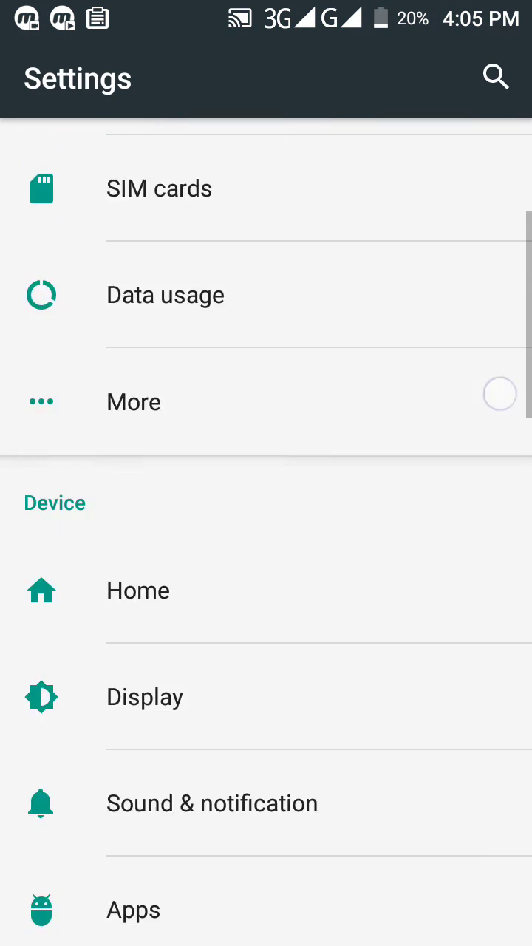
scroll(497, 414, down, 5)
scroll(497, 421, down, 8)
scroll(497, 422, down, 5)
scroll(395, 651, up, 3)
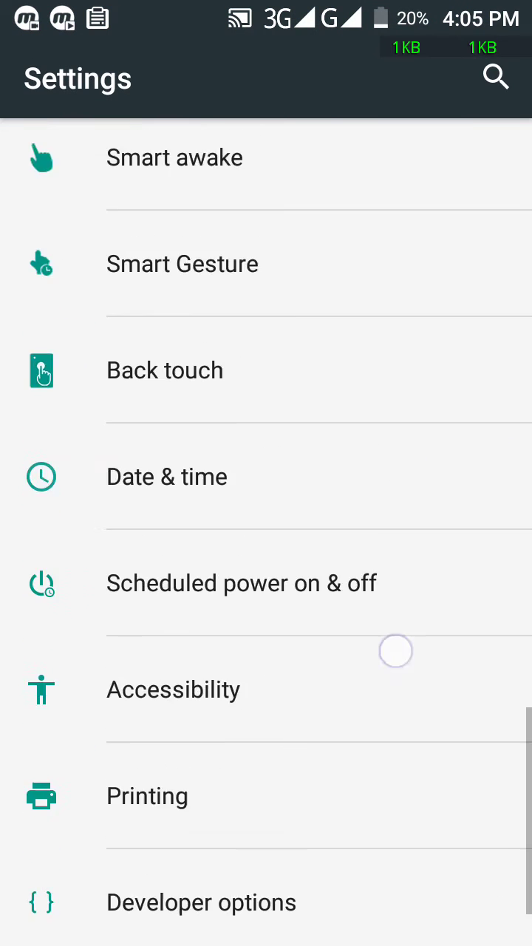
scroll(395, 643, up, 10)
scroll(399, 640, up, 4)
scroll(399, 640, up, 2)
scroll(393, 718, down, 5)
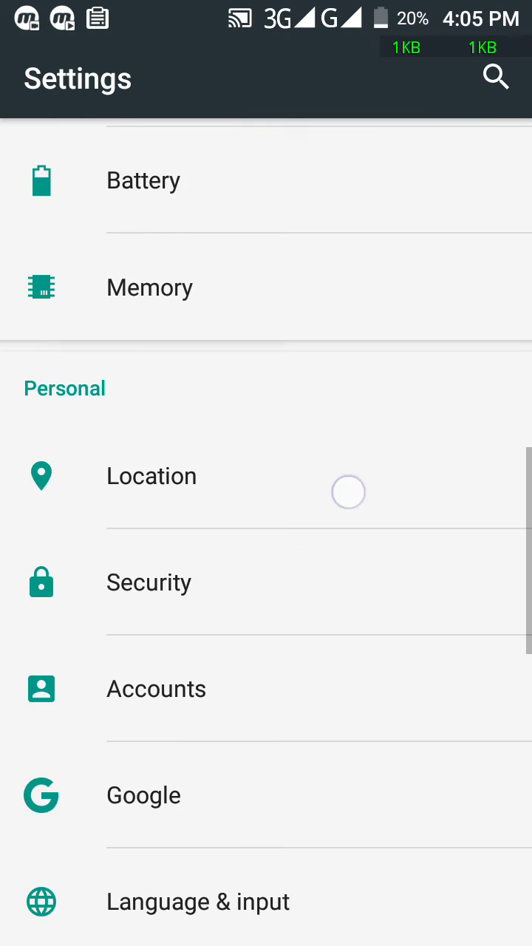
scroll(348, 491, down, 4)
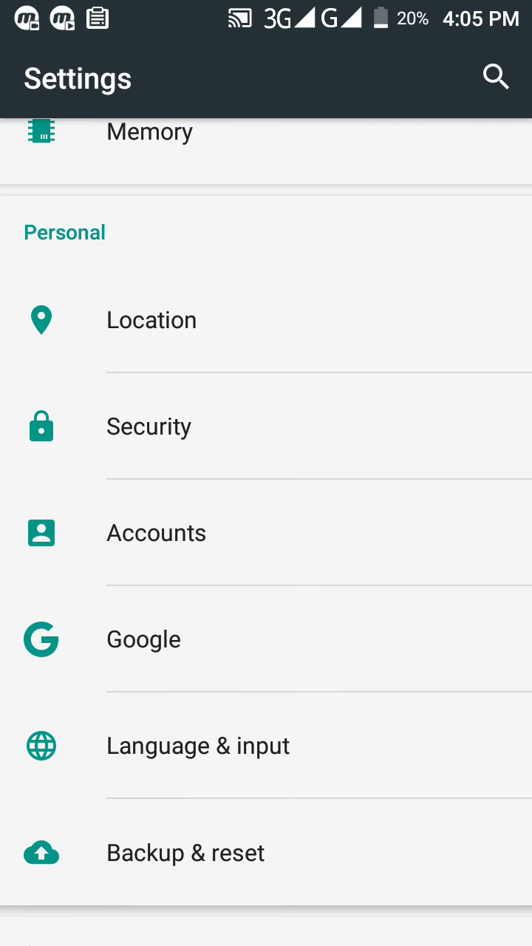
click(380, 416)
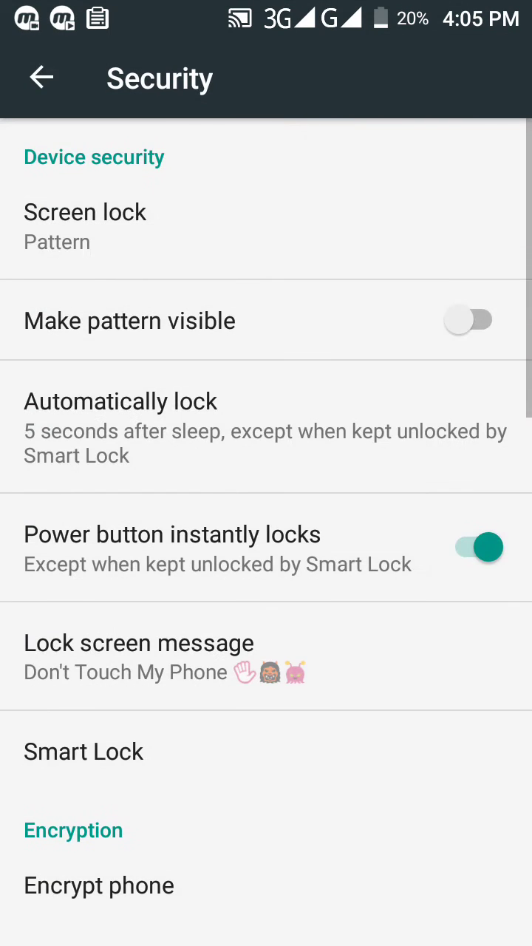
Show the Apps with usage access list under Security
scroll(266, 532, down, 5)
scroll(266, 532, down, 5)
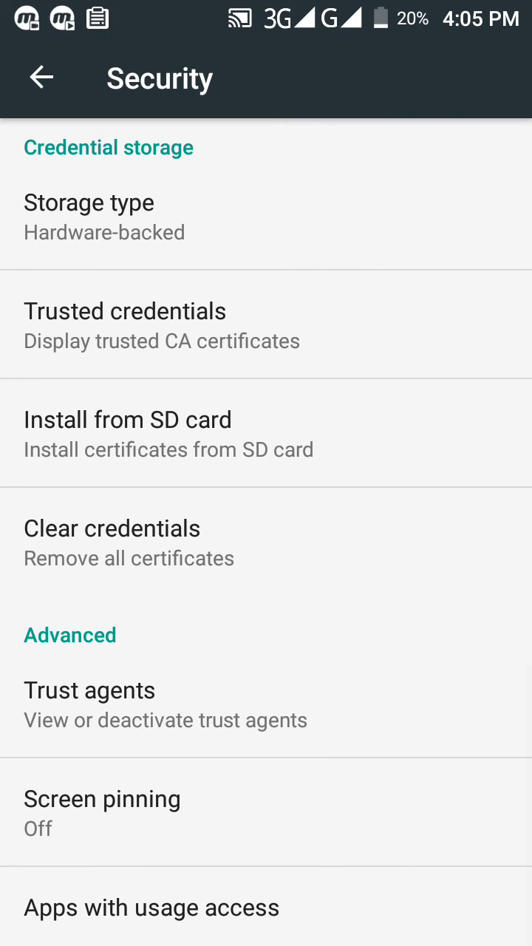
click(375, 912)
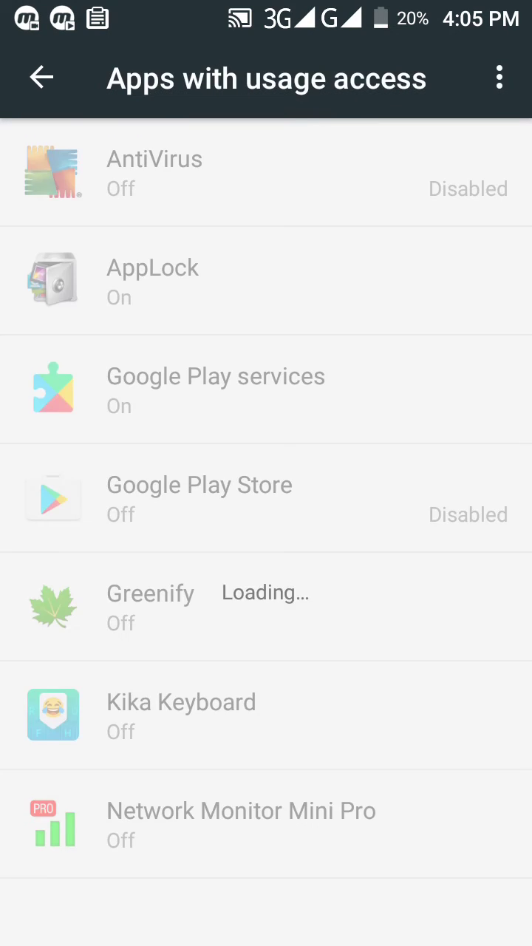
Switch off AppLock's Permit usage access
click(421, 272)
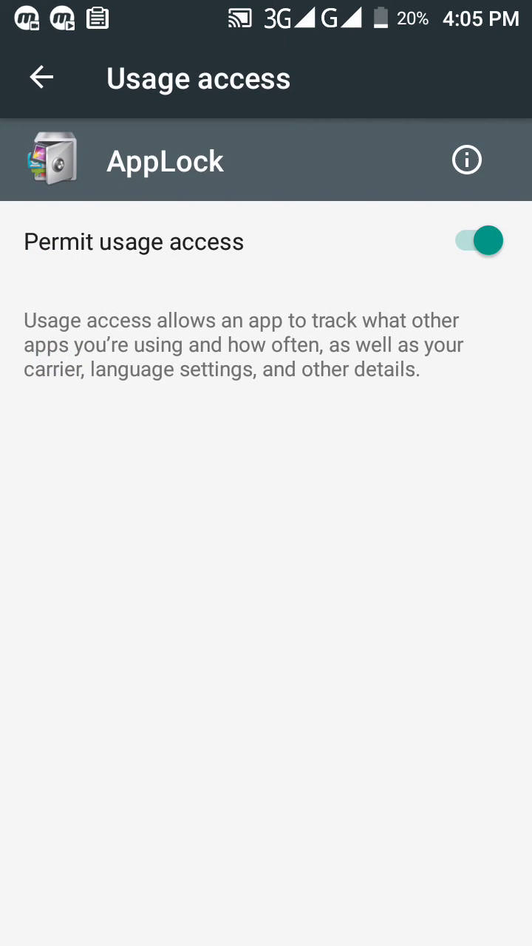
click(479, 241)
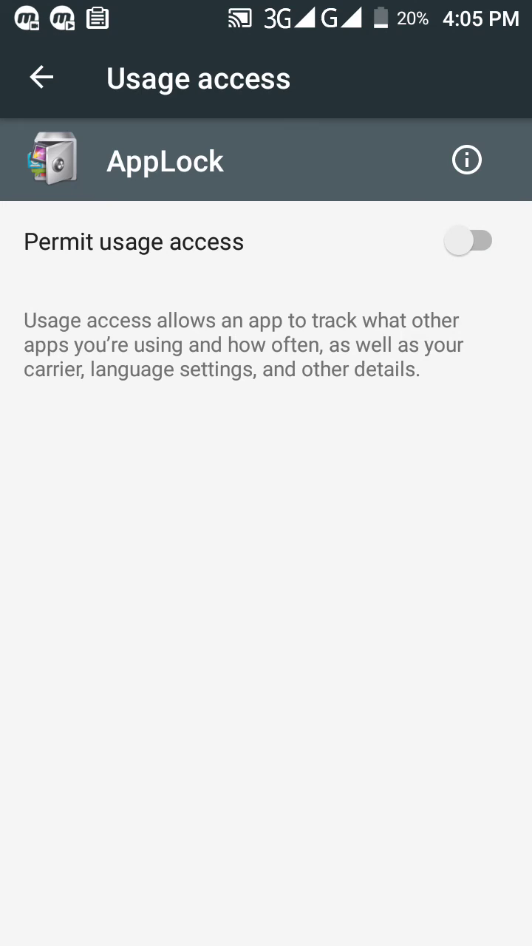
key(Home)
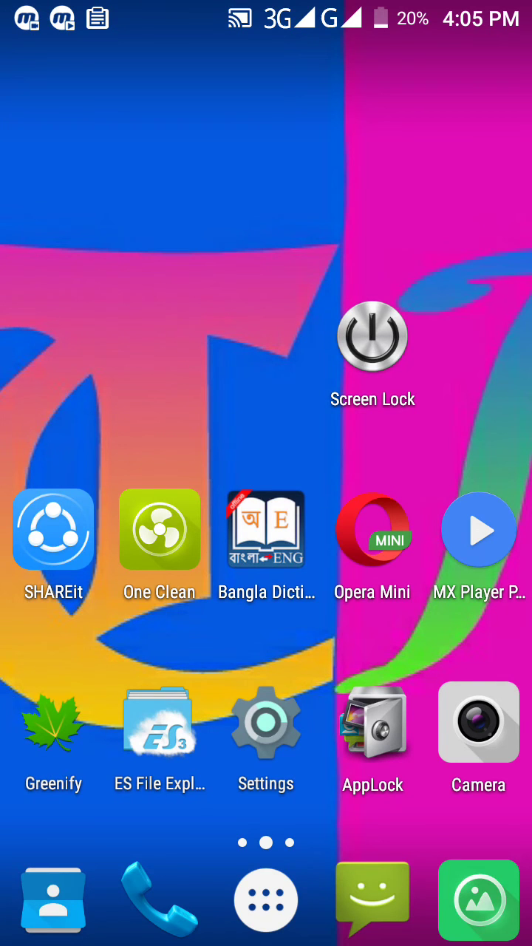
Open Bangla Dictionary and Ampere to confirm neither asks for a pattern
click(267, 530)
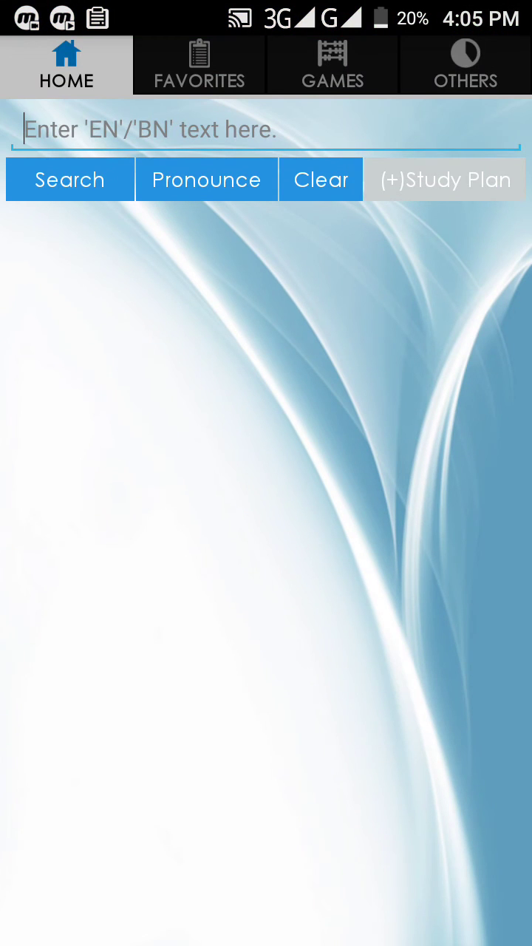
key(Home)
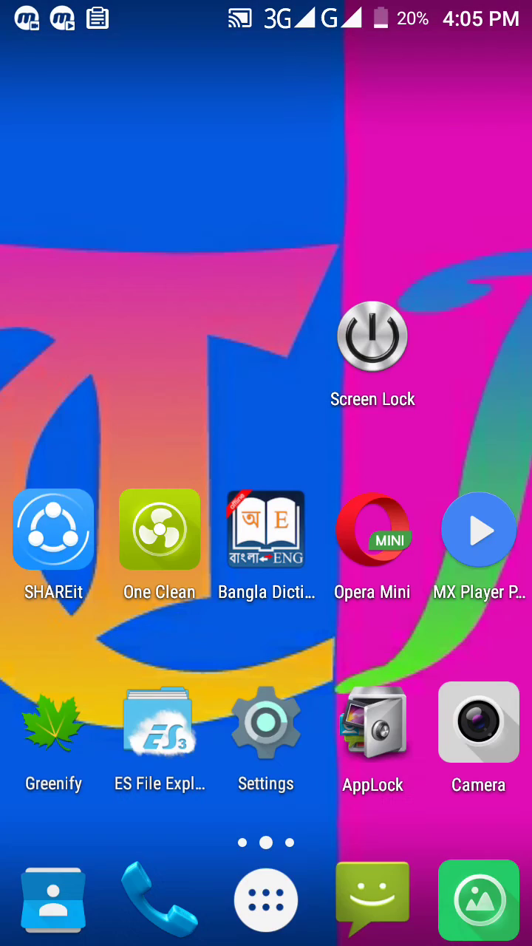
click(266, 901)
click(456, 303)
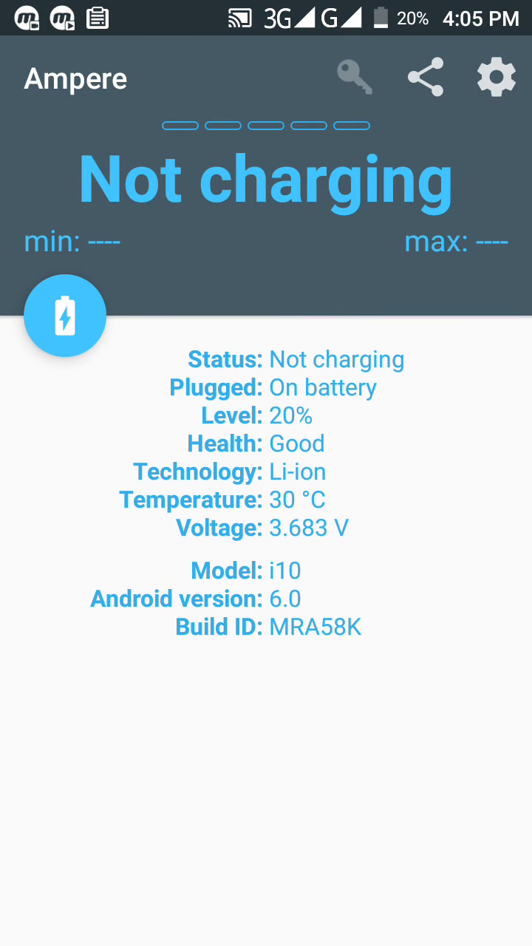
key(super+Tab)
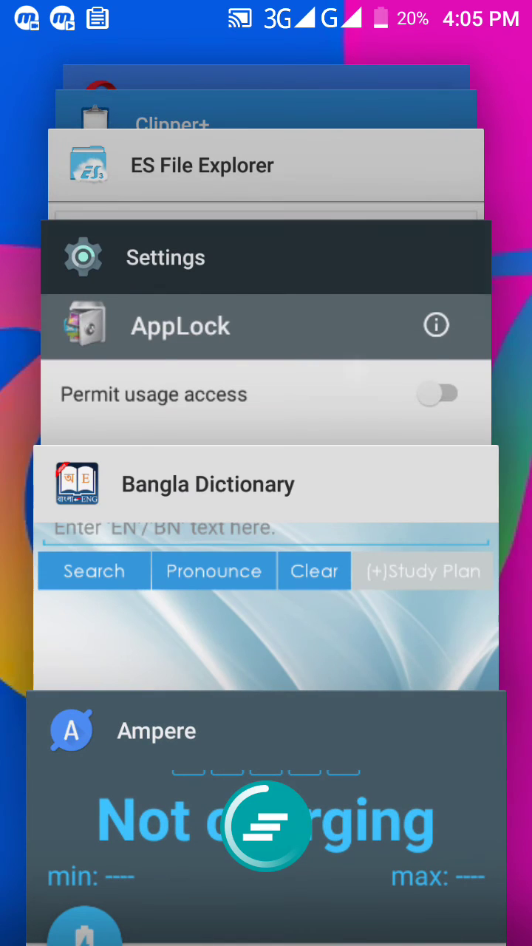
Switch AppLock's usage access back on and confirm Bangla Dictionary demands the L-shaped pattern
click(266, 399)
click(473, 241)
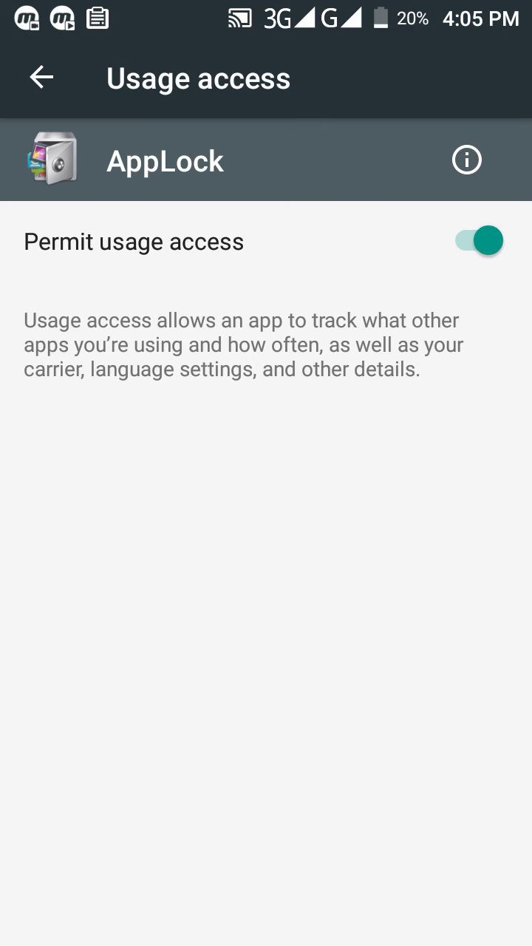
key(super+Tab)
click(429, 345)
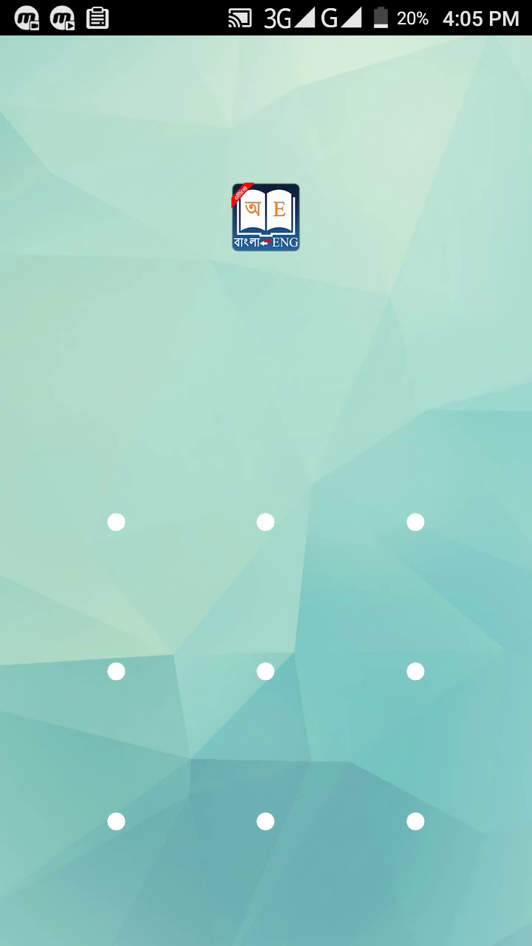
mouse_move(117, 522)
mouse_down()
mouse_move(116, 817)
mouse_move(416, 822)
mouse_up()
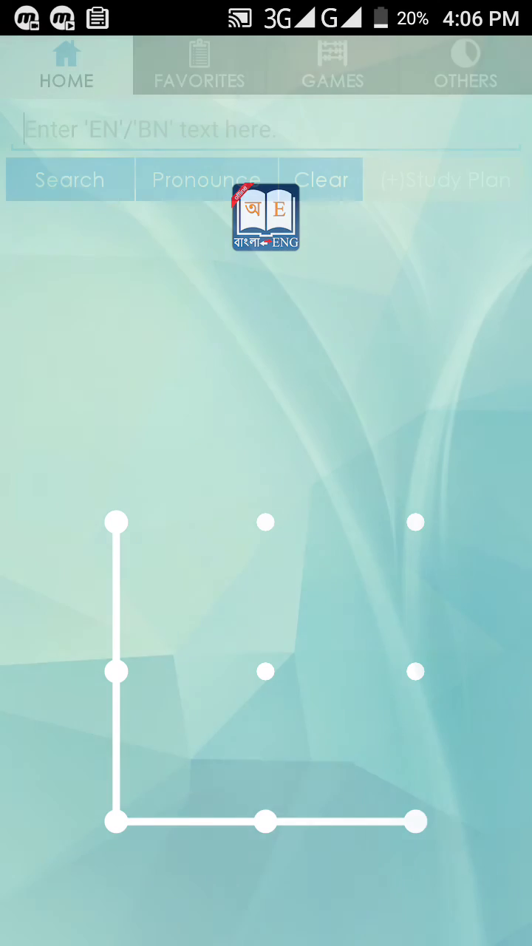
Reopen Ampere, unlock it with the L-shaped pattern, and close it
key(super+Tab)
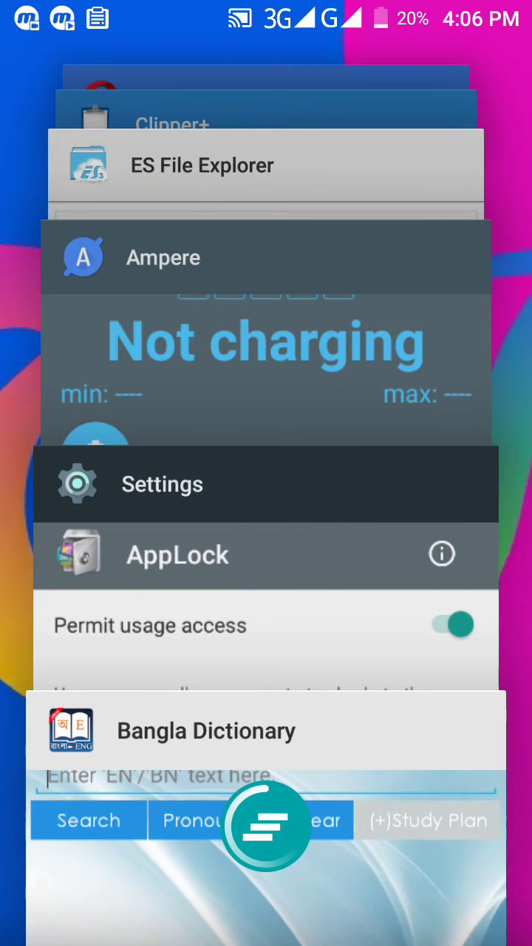
click(418, 375)
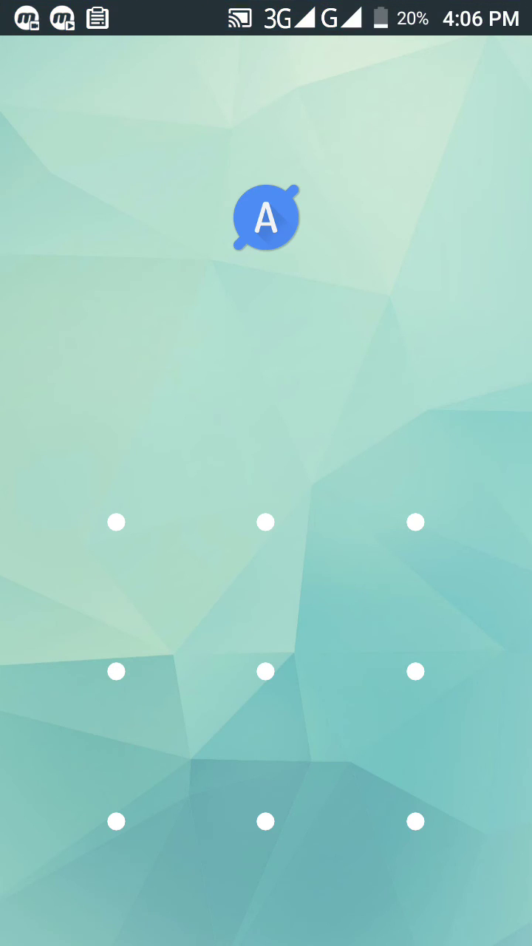
mouse_move(116, 522)
mouse_down()
mouse_move(119, 820)
mouse_move(473, 820)
mouse_up()
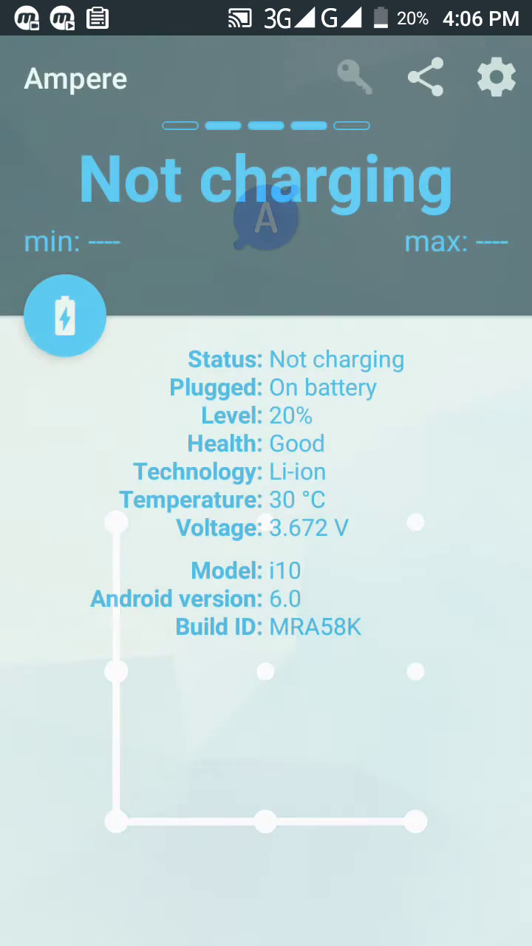
key(Escape)
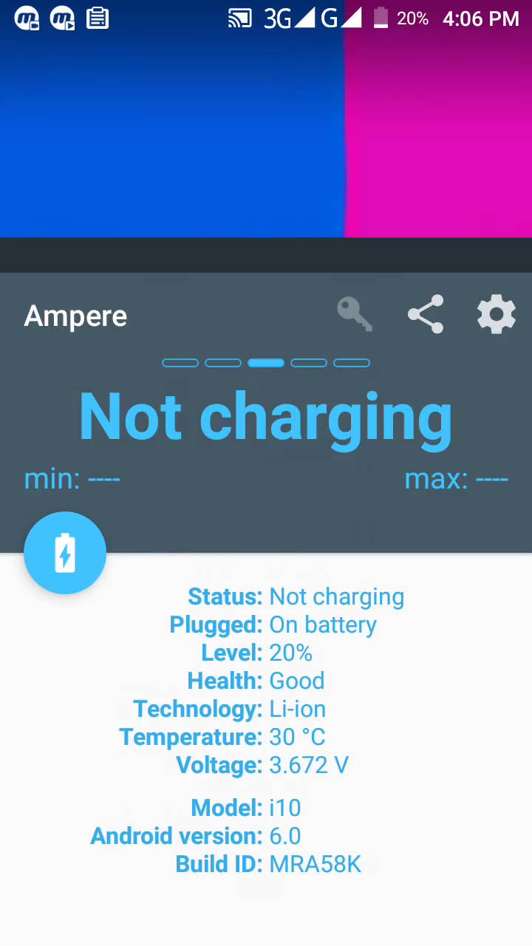